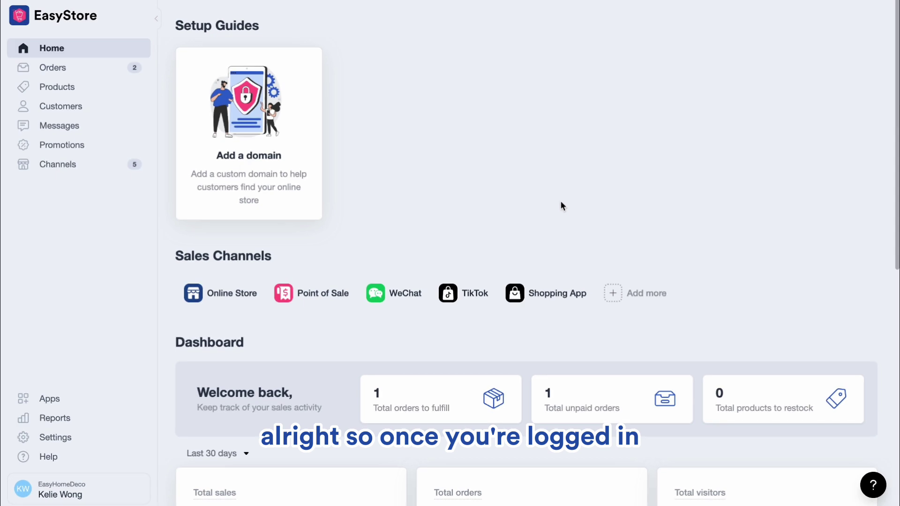
Step: Create a new product titled 'Glow In The Dark Lamp'
click(157, 104)
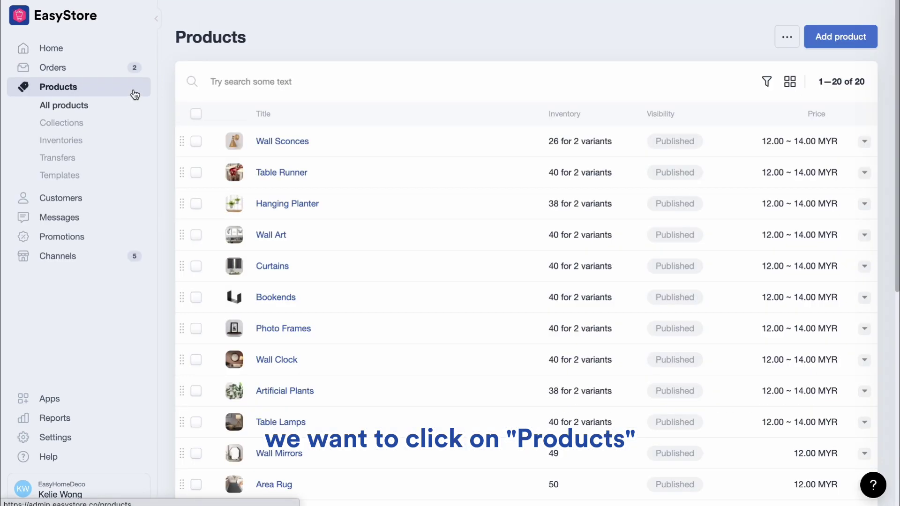
click(837, 37)
click(571, 103)
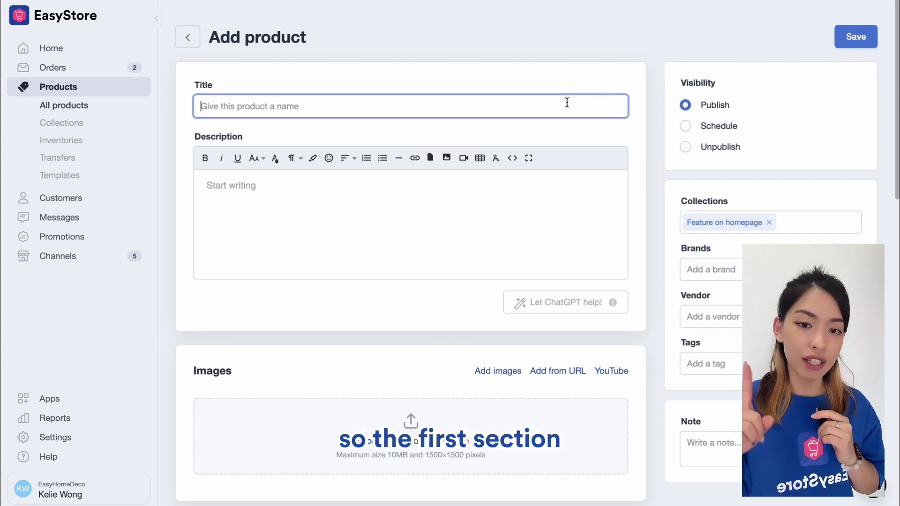
text(Glow In The Dark Lam)
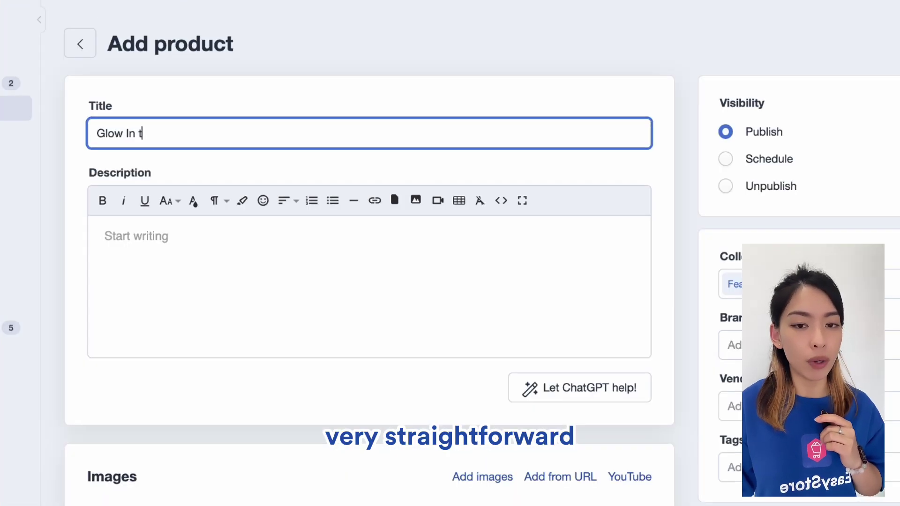
text(p)
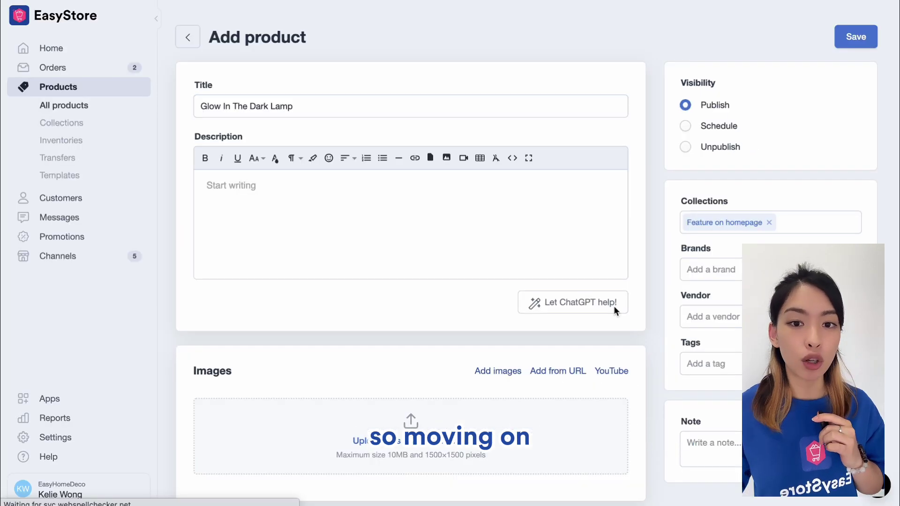
Step: Insert a ChatGPT description of the cat and rabbit shaped glow-in-the-dark night lamp, under 100 words
click(629, 391)
click(479, 213)
text(glow in the dark )
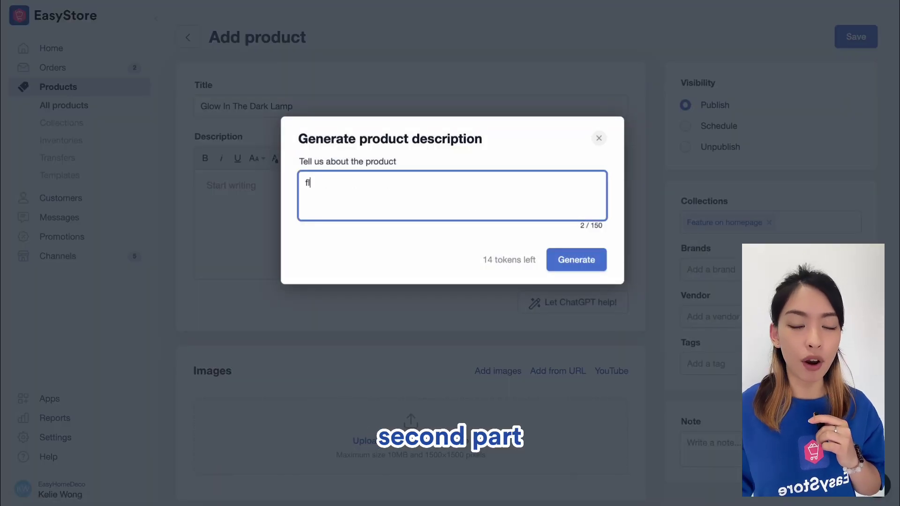
text(lamp, )
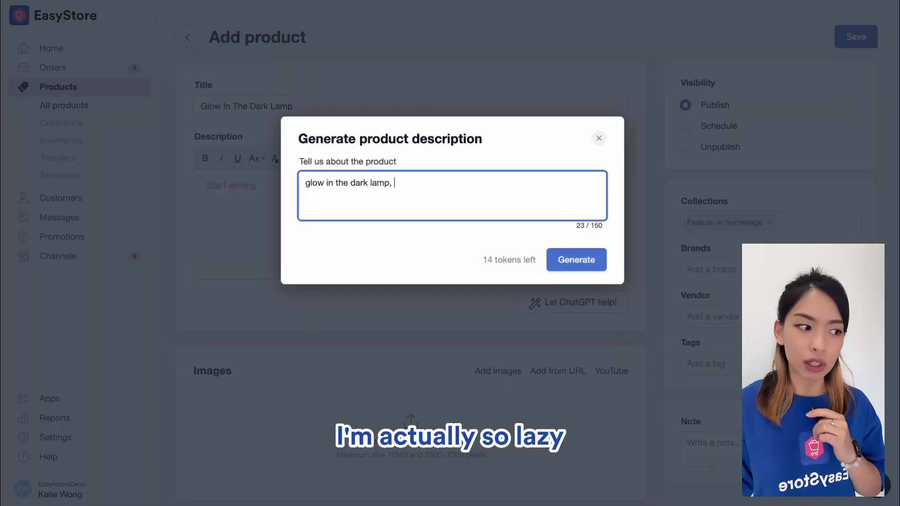
text(suitable for nightlamp)
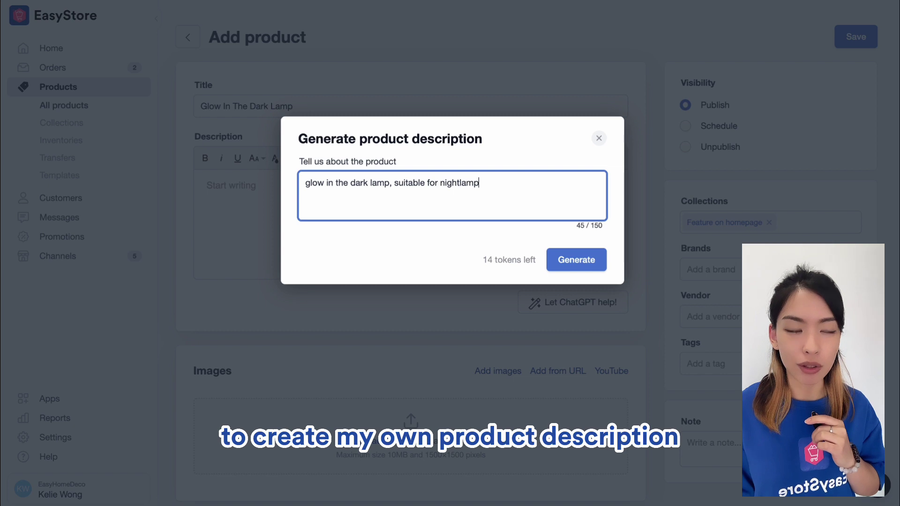
text(, keep ddscrip)
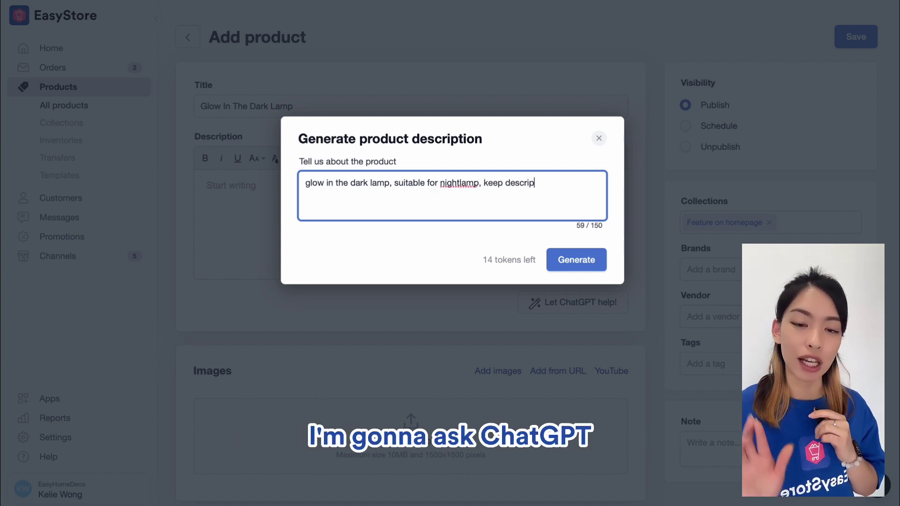
text(tion within 100 words, )
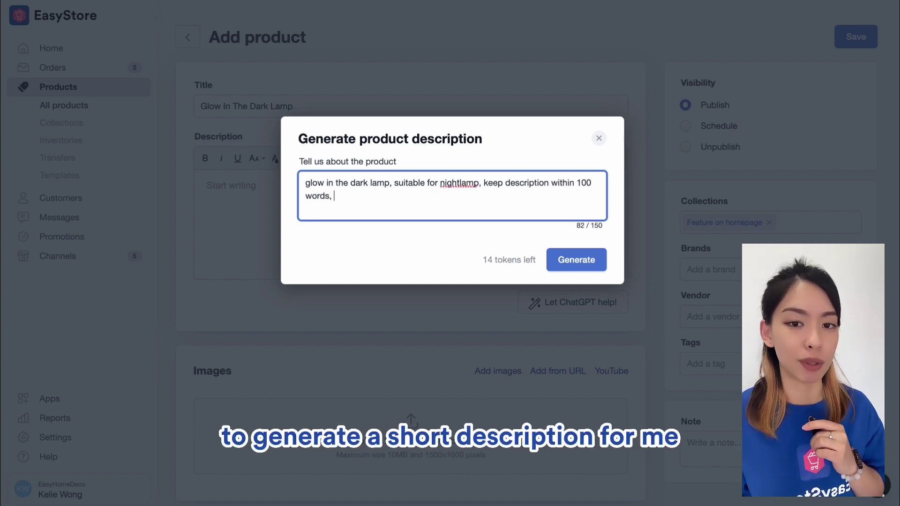
text(comes in cat)
key(BackSpace)
key(BackSpace)
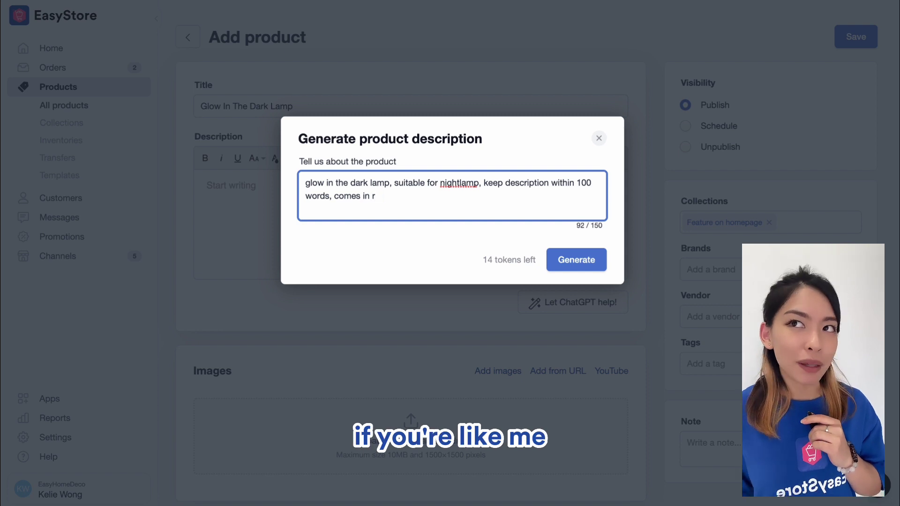
text(at and rabbit shape)
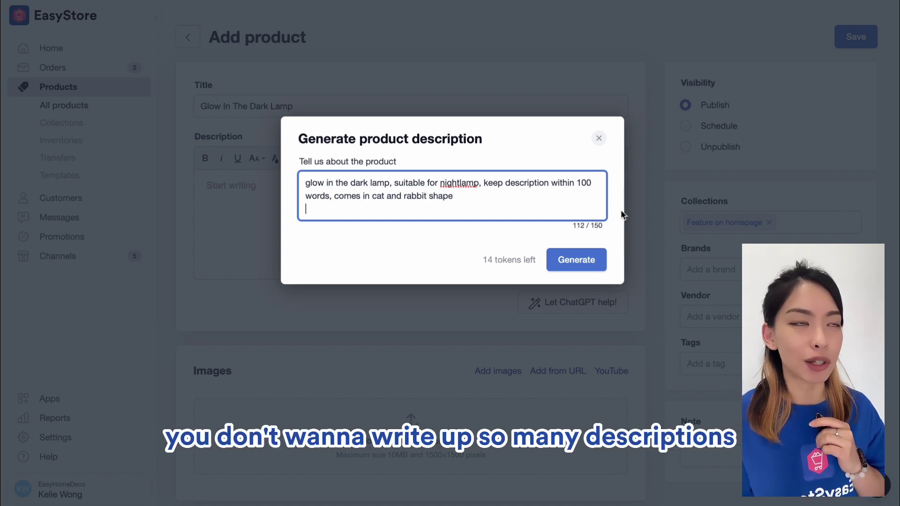
click(603, 255)
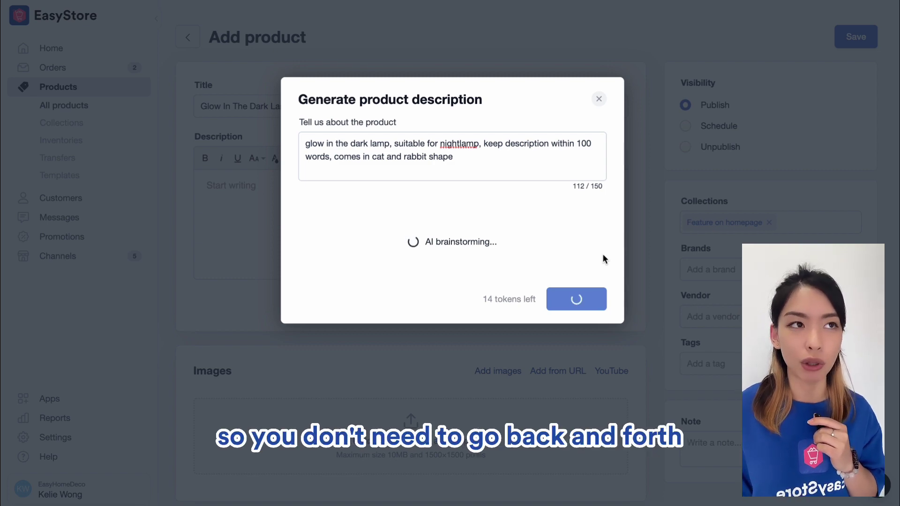
click(587, 323)
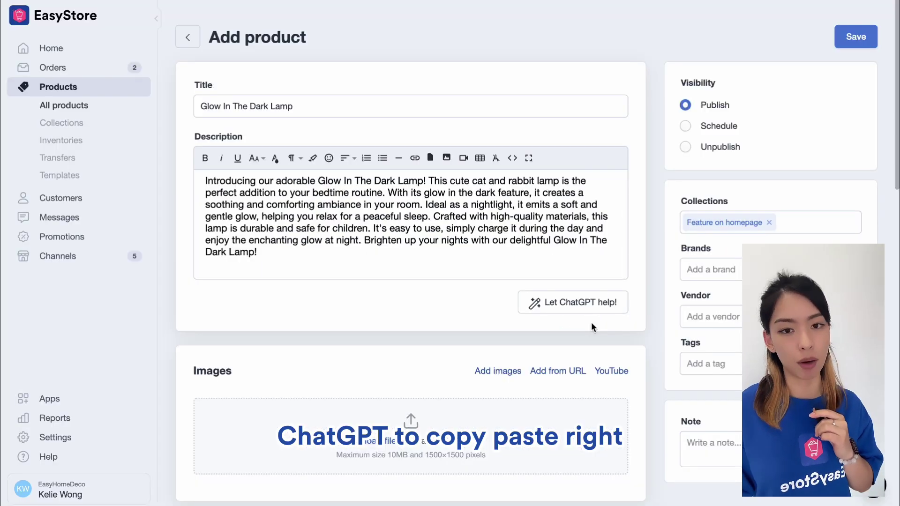
Step: Add the cat lamp and rabbit lamp photos to the product images
scroll(494, 257, down, 5)
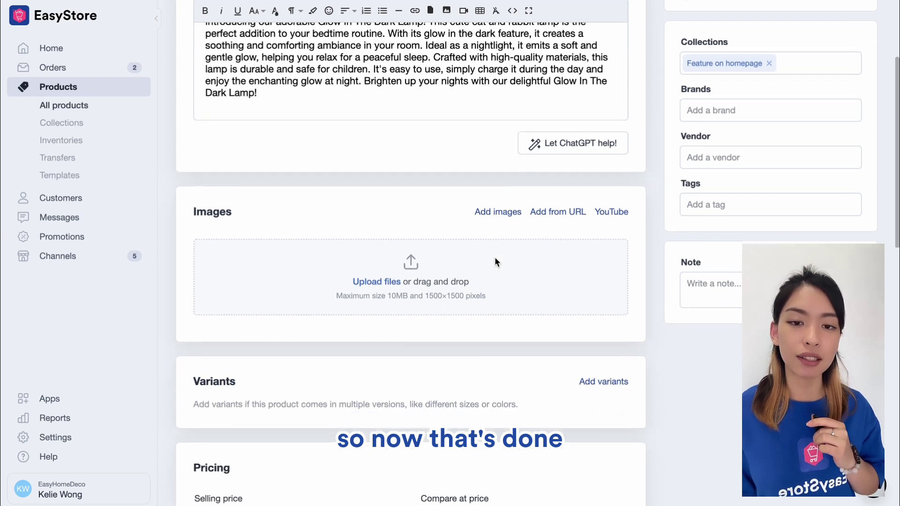
scroll(496, 261, down, 1)
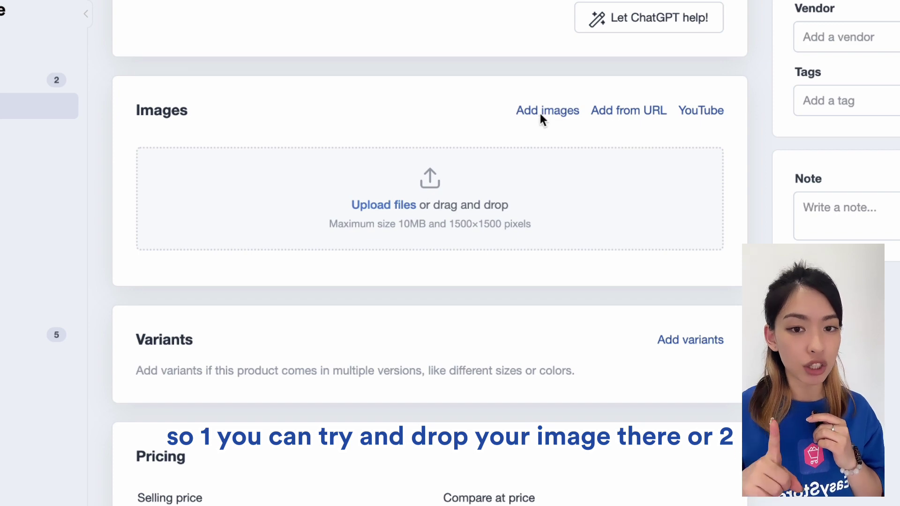
click(540, 117)
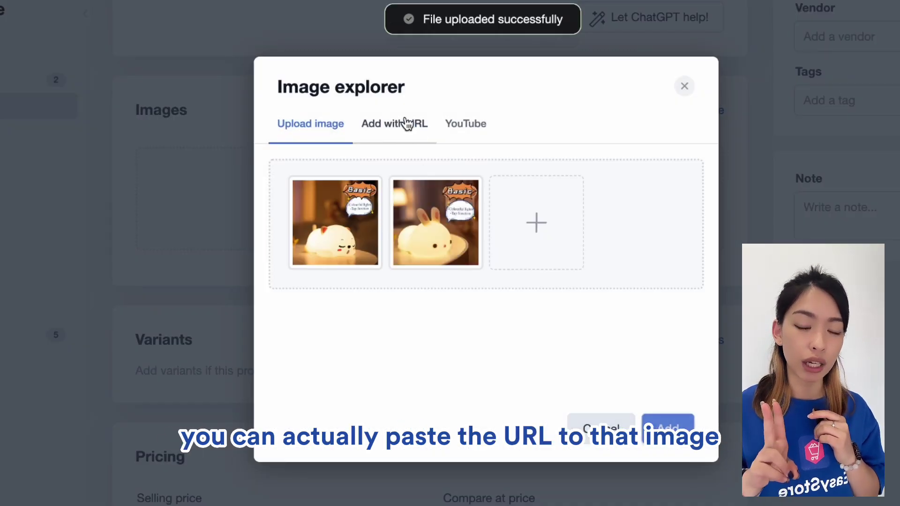
click(404, 123)
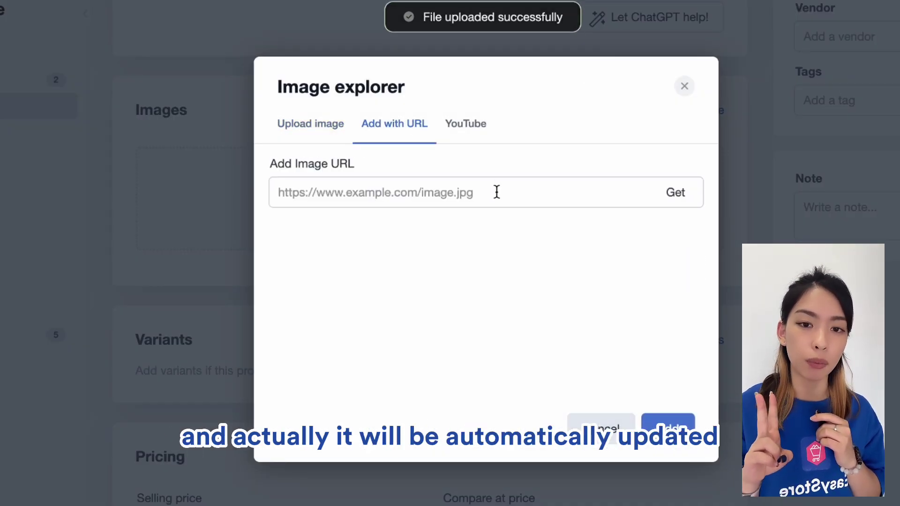
click(466, 128)
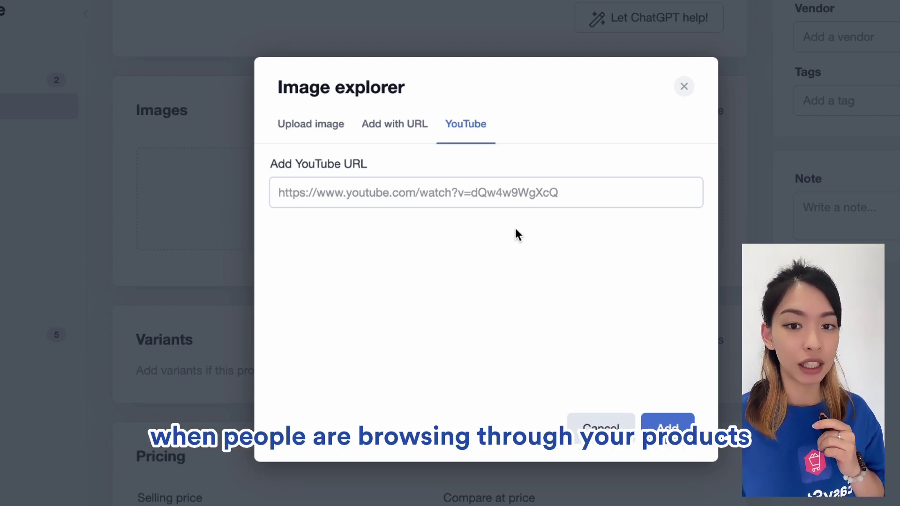
click(667, 426)
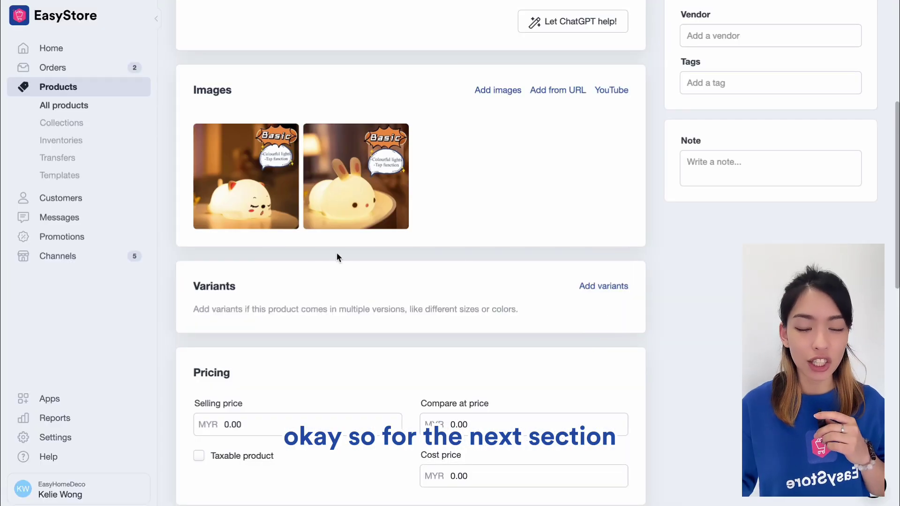
scroll(305, 271, down, 3)
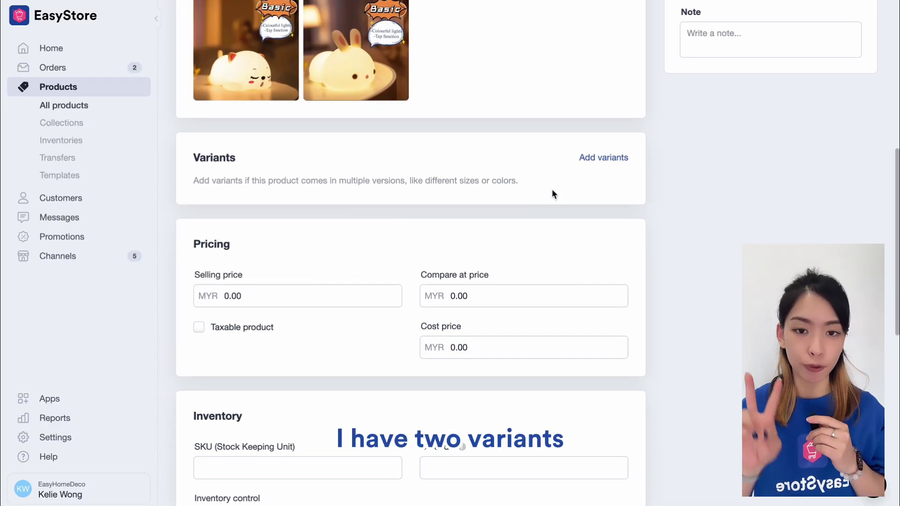
Step: Add a variant option named Type with values Cat and Rabbit
click(592, 157)
double_click(278, 210)
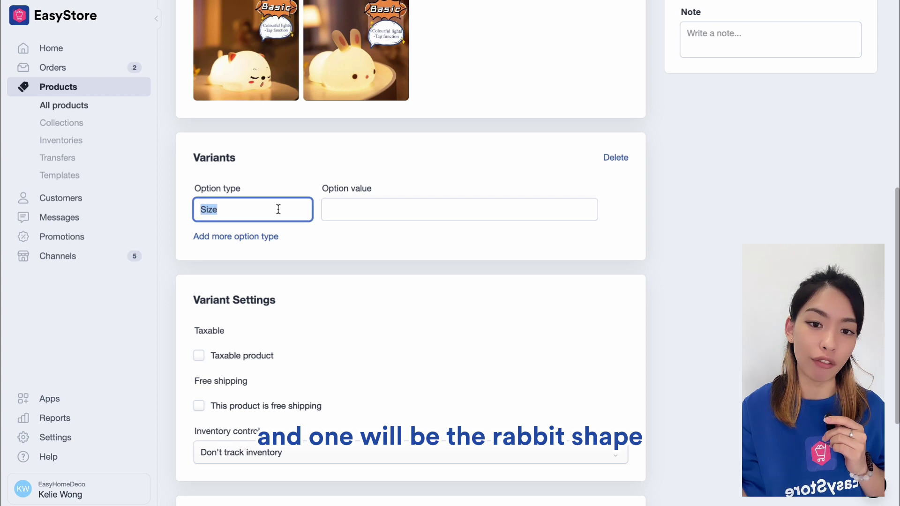
text(Type)
key(Tab)
text(Cat)
key(Return)
text(Rabbit)
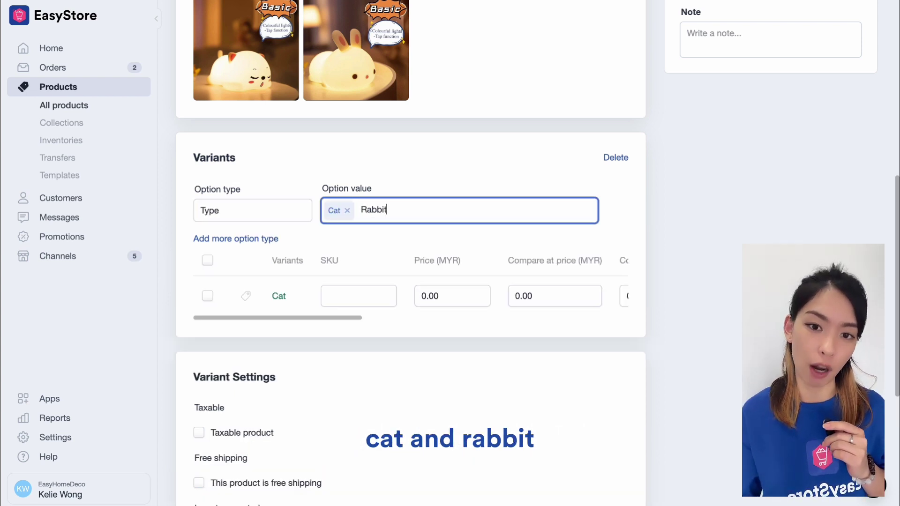
key(Return)
Step: Review the SKU and Price columns in the variants table
scroll(361, 321, right, 3)
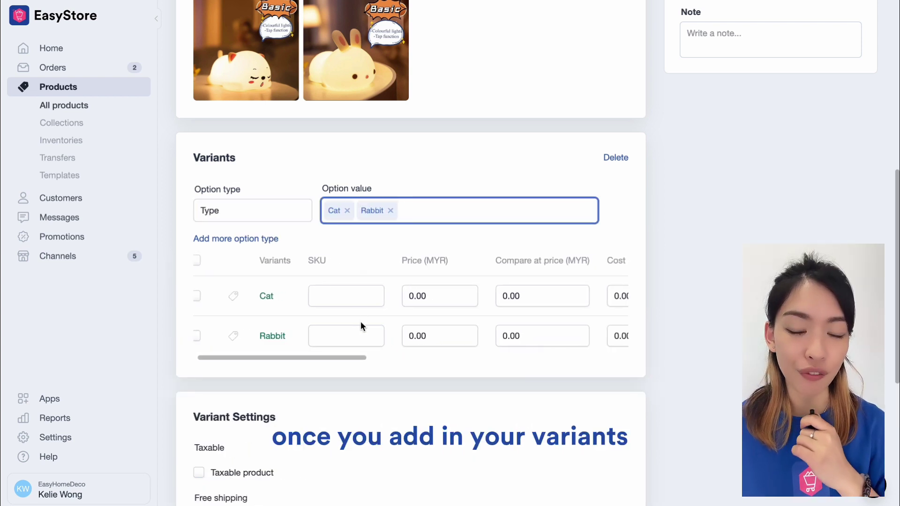
scroll(361, 322, right, 4)
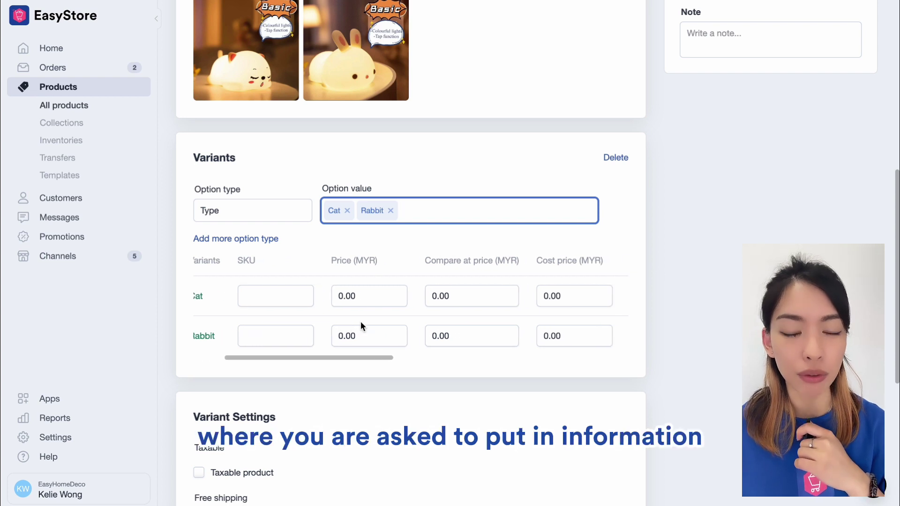
scroll(361, 322, left, 3)
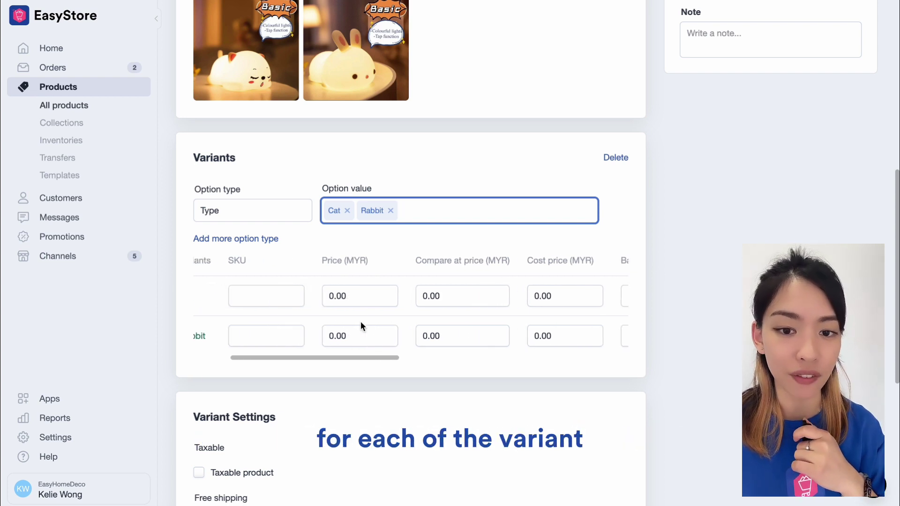
double_click(240, 260)
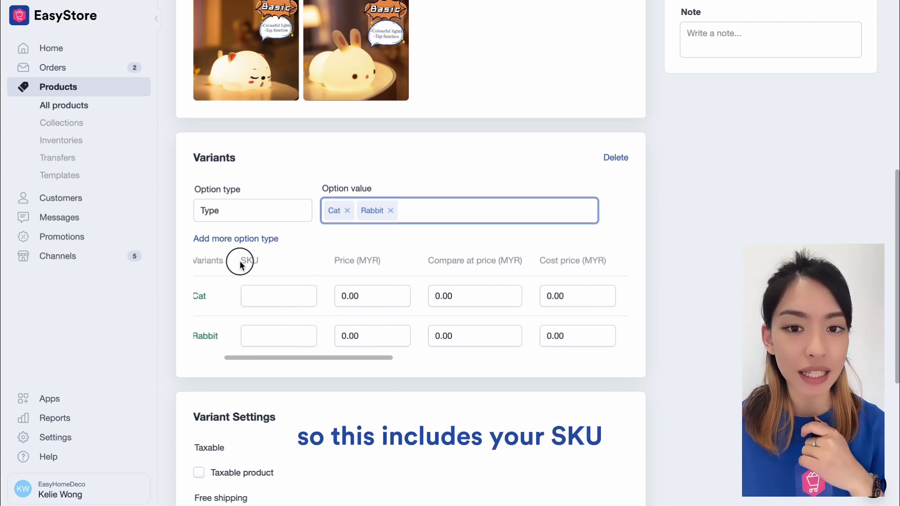
drag(333, 262, 372, 261)
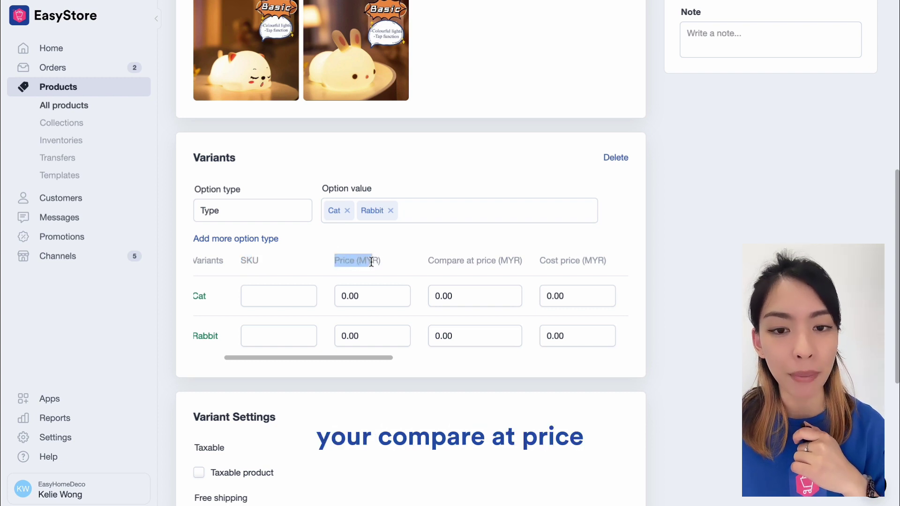
drag(433, 261, 501, 261)
scroll(502, 264, right, 6)
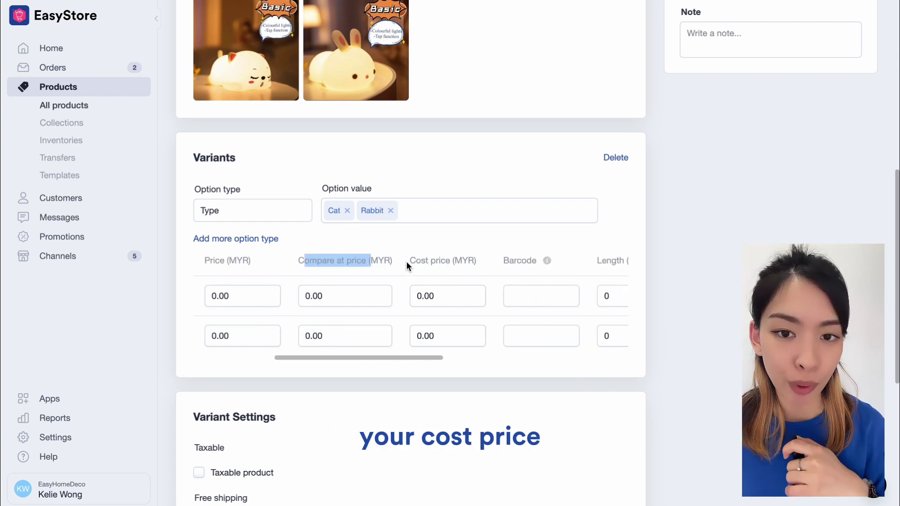
drag(414, 261, 480, 262)
scroll(515, 262, right, 6)
scroll(516, 262, right, 3)
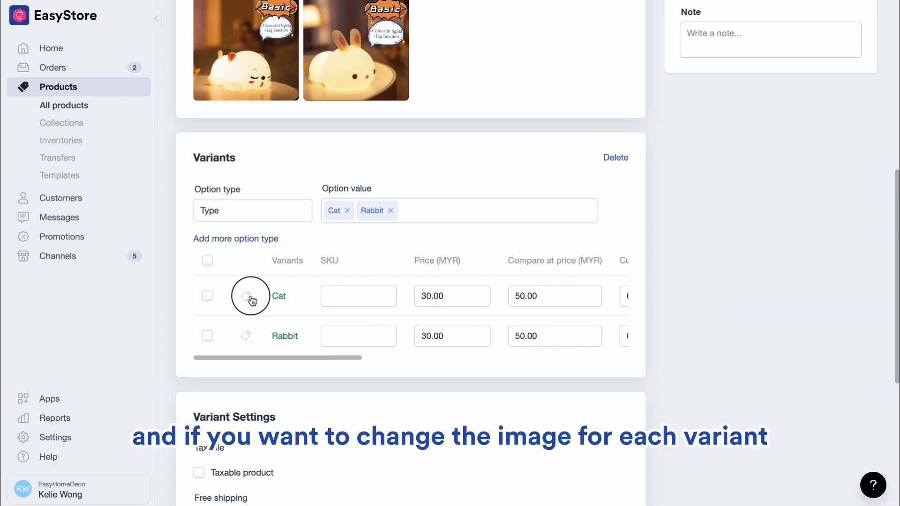
Step: Assign the cat lamp photo to Cat and the rabbit lamp photo to Rabbit
click(248, 297)
click(312, 194)
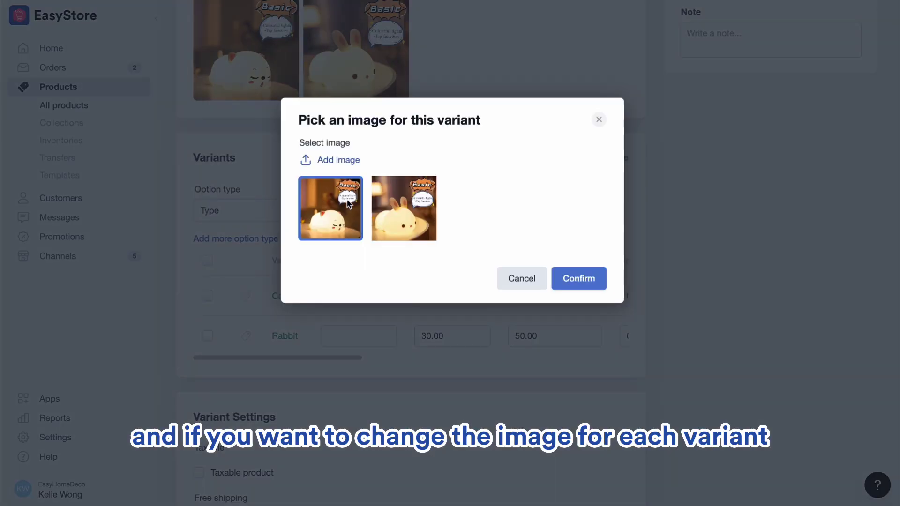
click(596, 280)
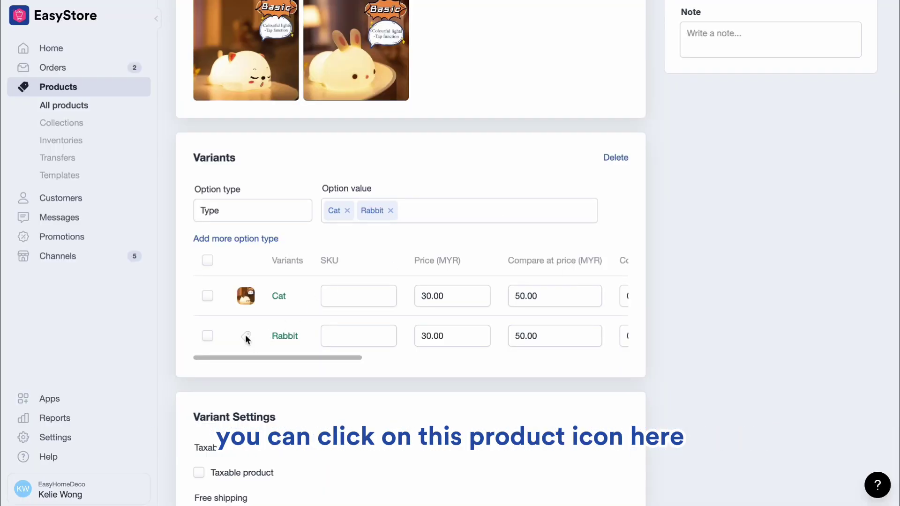
click(246, 336)
click(406, 208)
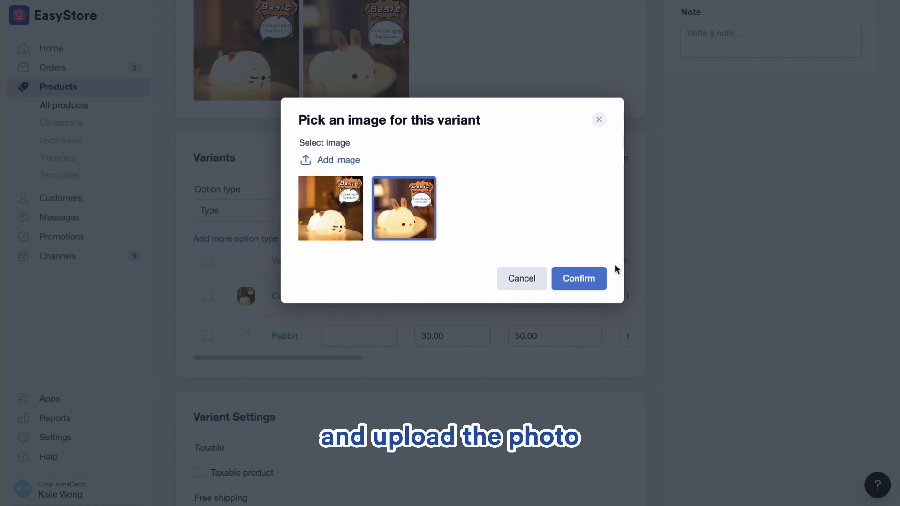
click(589, 281)
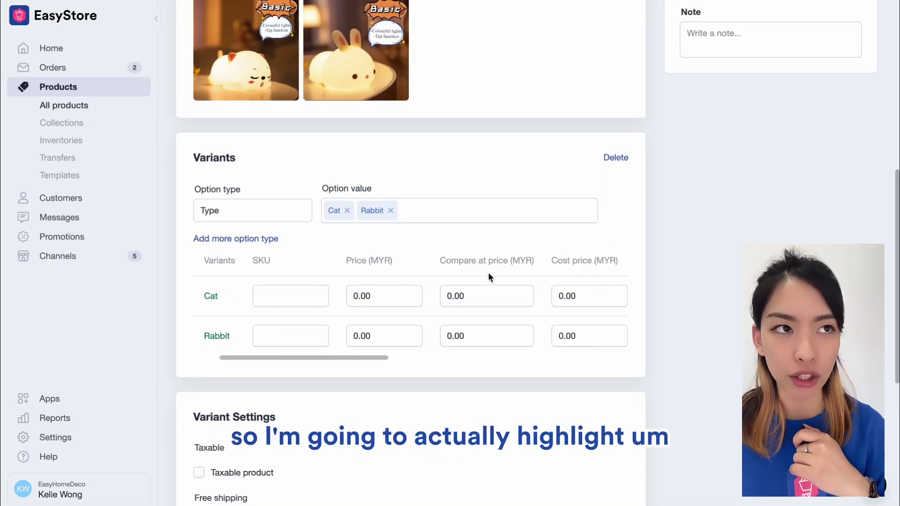
Step: Set the Cat variant's compare-at price to 50 and price to 30, carrying over to Rabbit
click(487, 296)
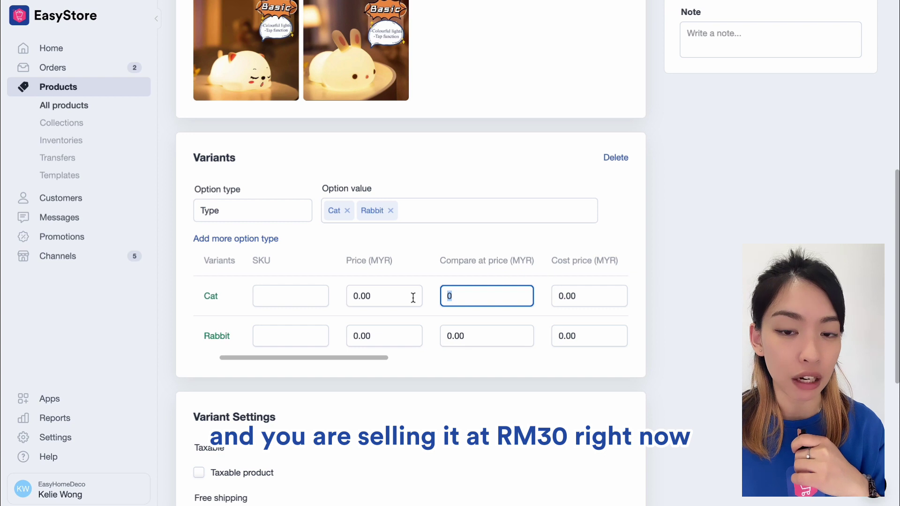
text(50)
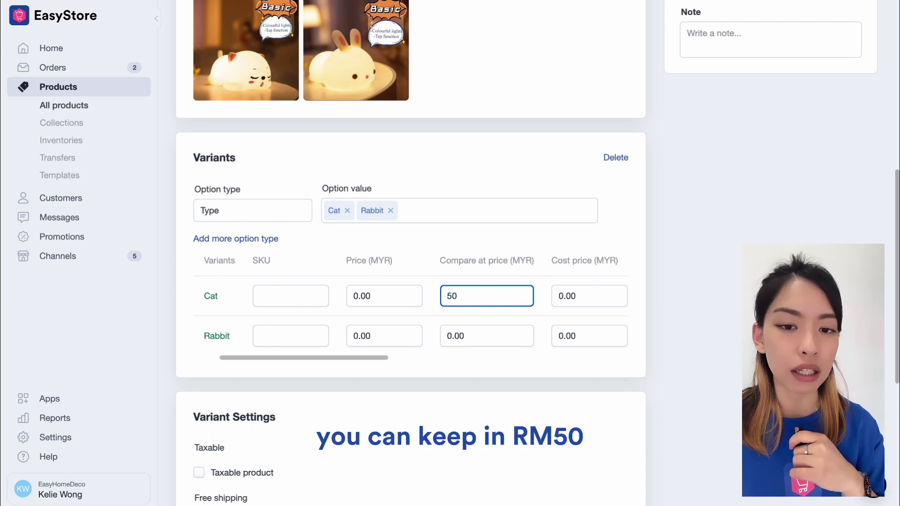
click(350, 298)
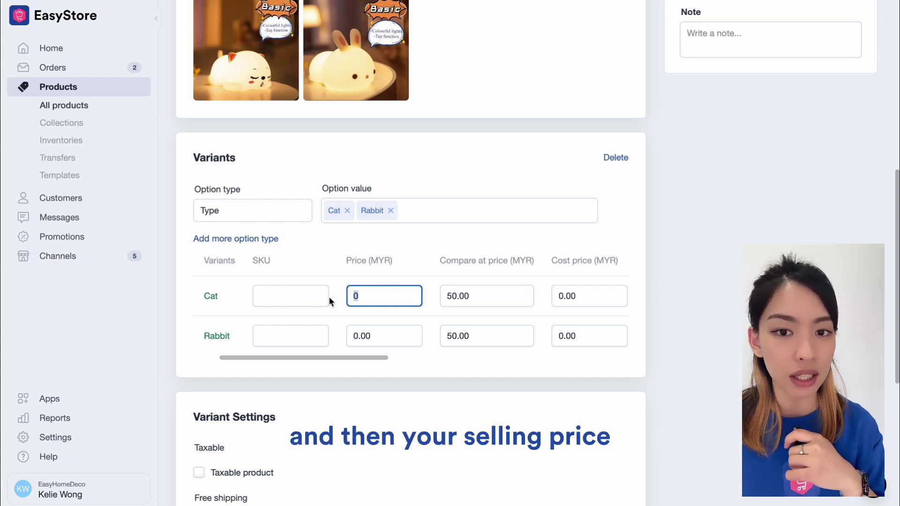
text(30)
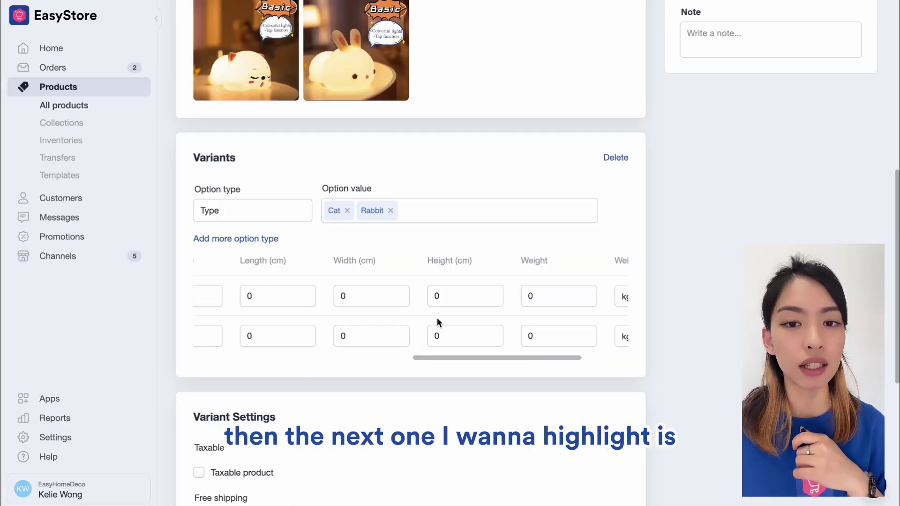
Step: Set the Cat variant's length, width and height to 10 cm each
scroll(437, 317, left, 1)
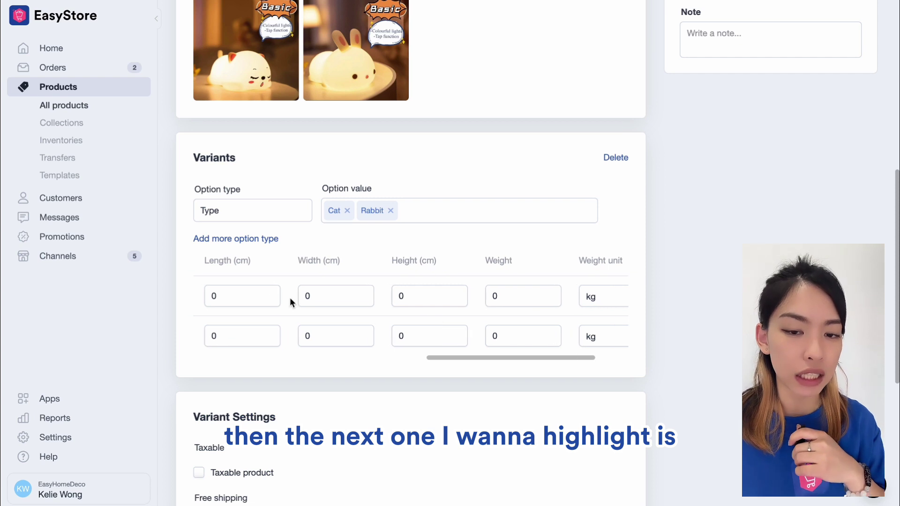
click(205, 260)
drag(205, 260, 628, 258)
scroll(393, 260, left, 3)
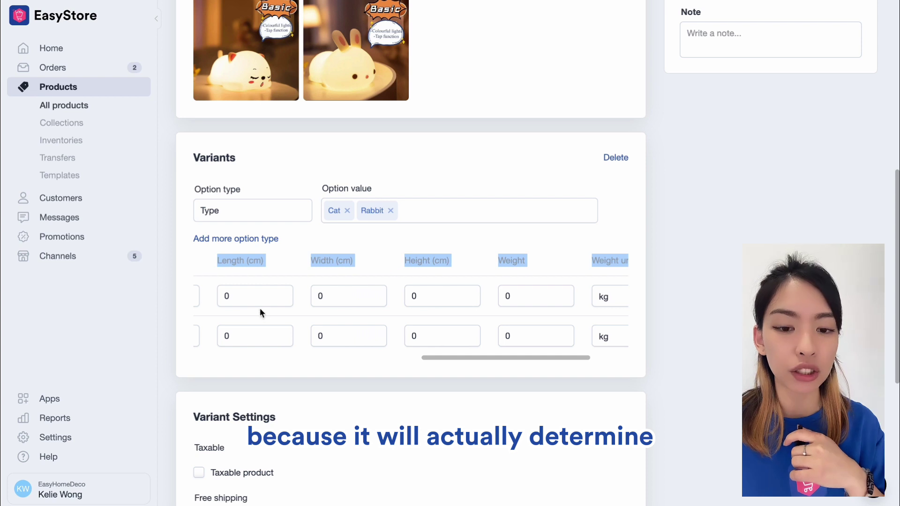
click(258, 305)
text(10)
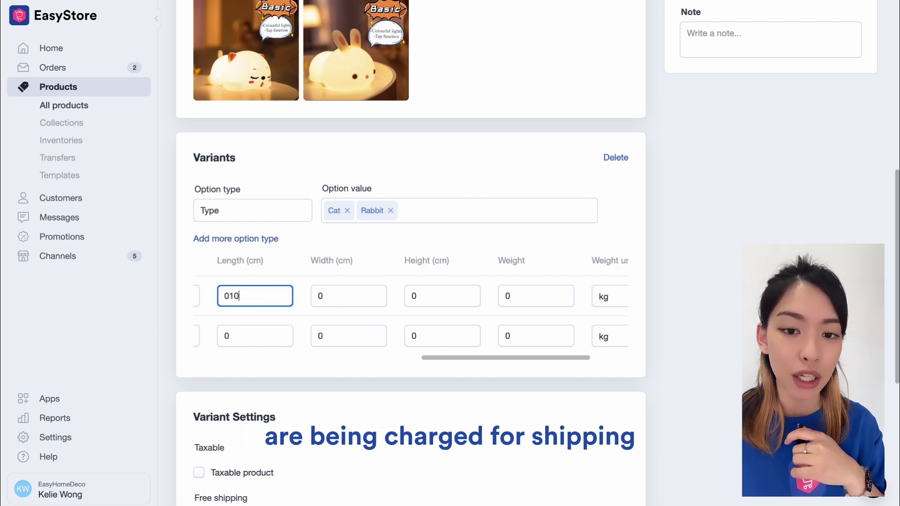
key(Tab)
text(10)
key(Tab)
text(10)
scroll(580, 308, left, 5)
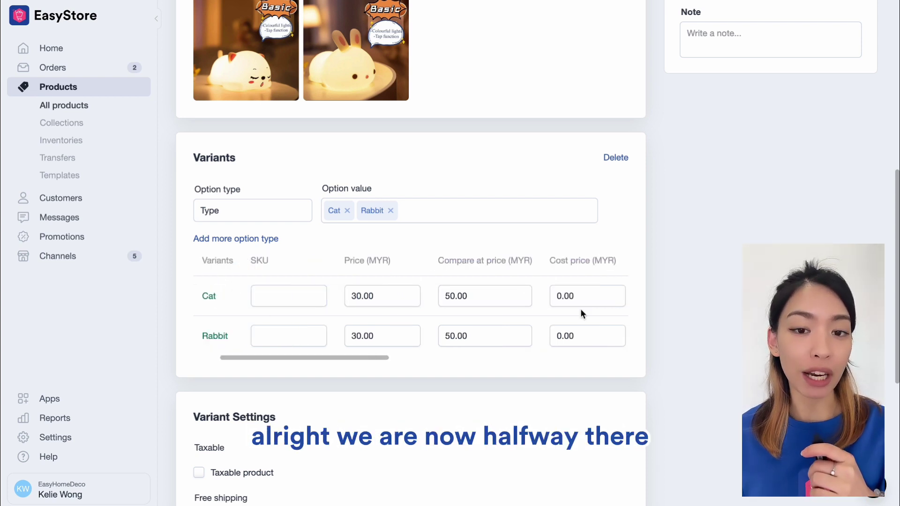
scroll(581, 314, right, 1)
scroll(581, 314, down, 5)
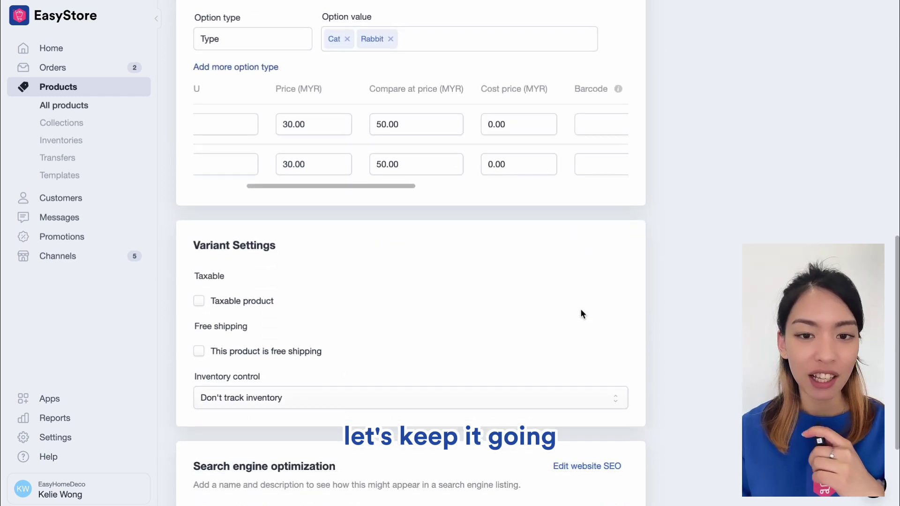
Step: Set inventory control to 'EasyStore tracks inventory of this product'
scroll(481, 353, down, 2)
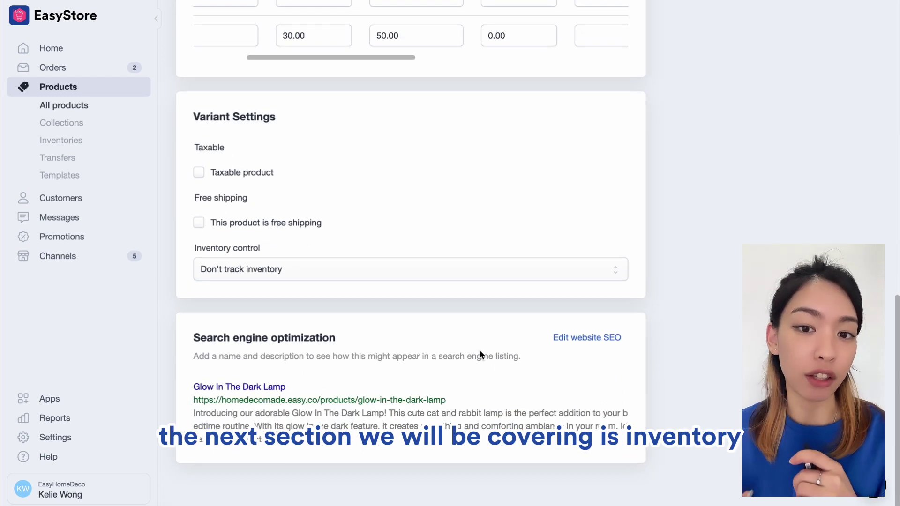
click(324, 280)
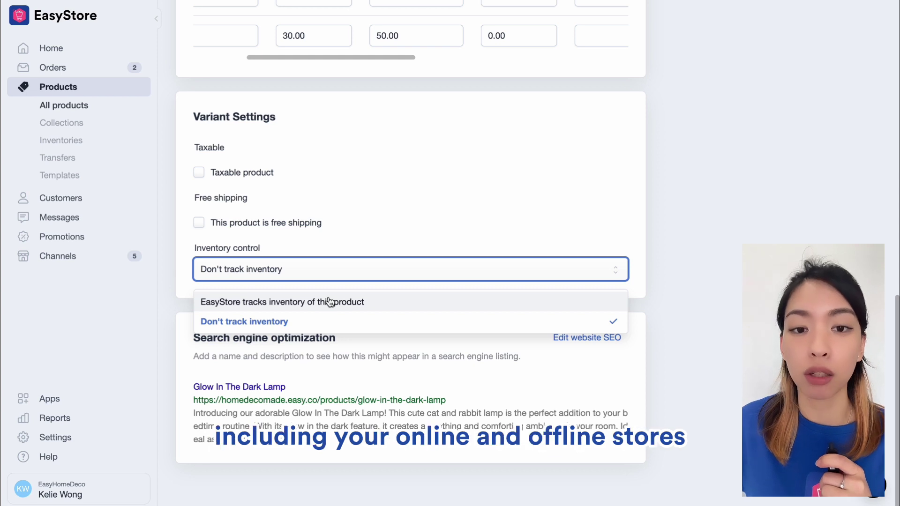
click(276, 268)
click(277, 268)
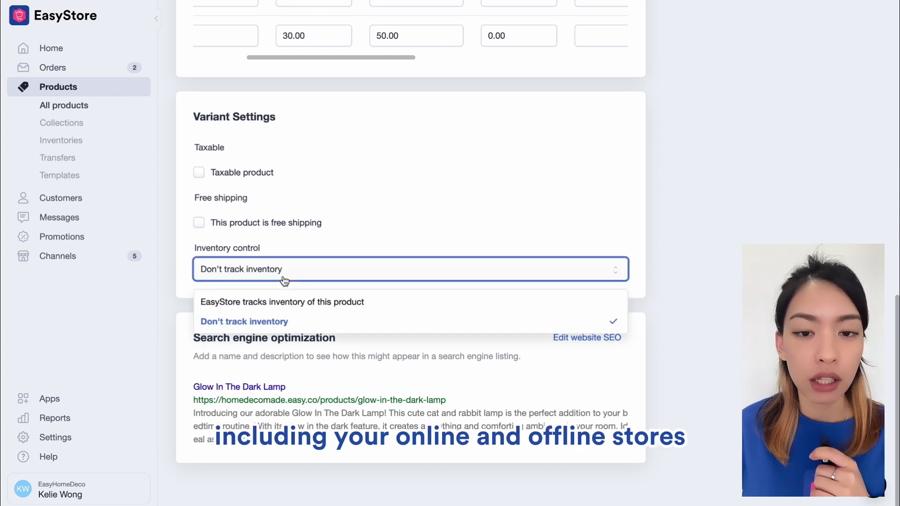
click(302, 303)
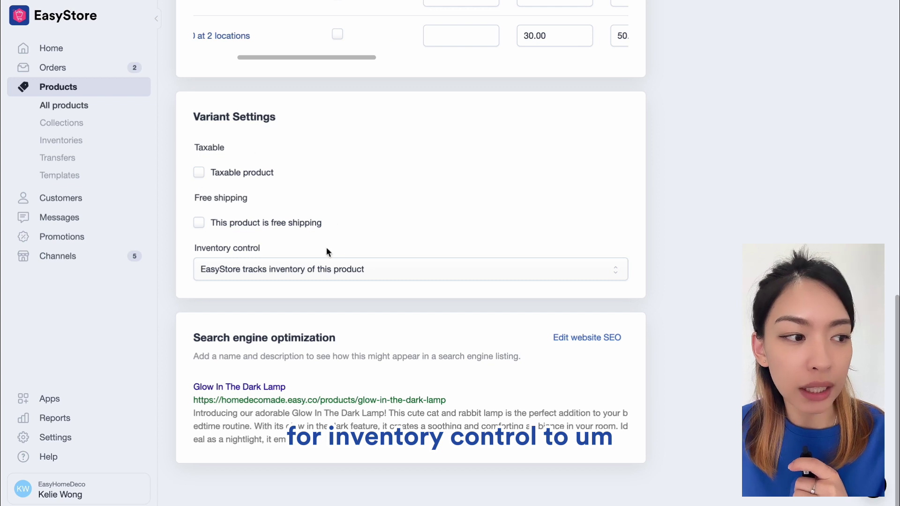
scroll(312, 250, up, 2)
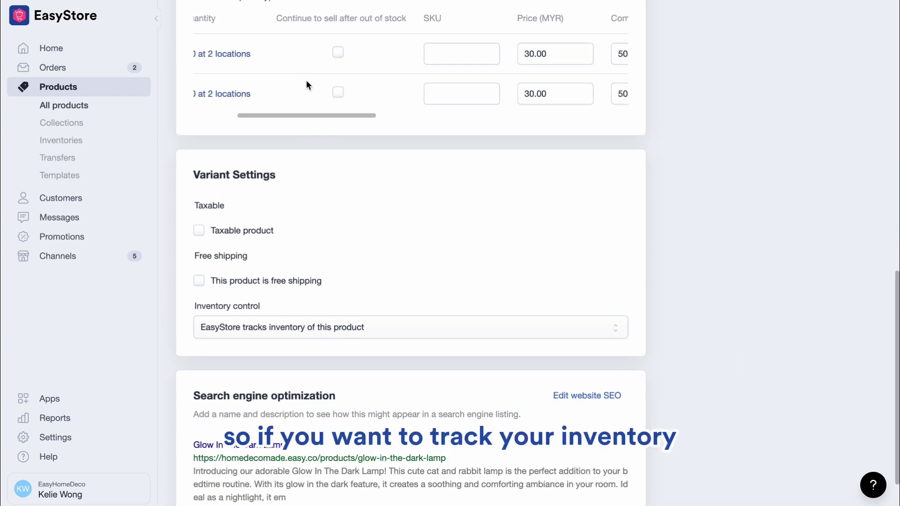
scroll(305, 80, left, 3)
scroll(306, 82, up, 2)
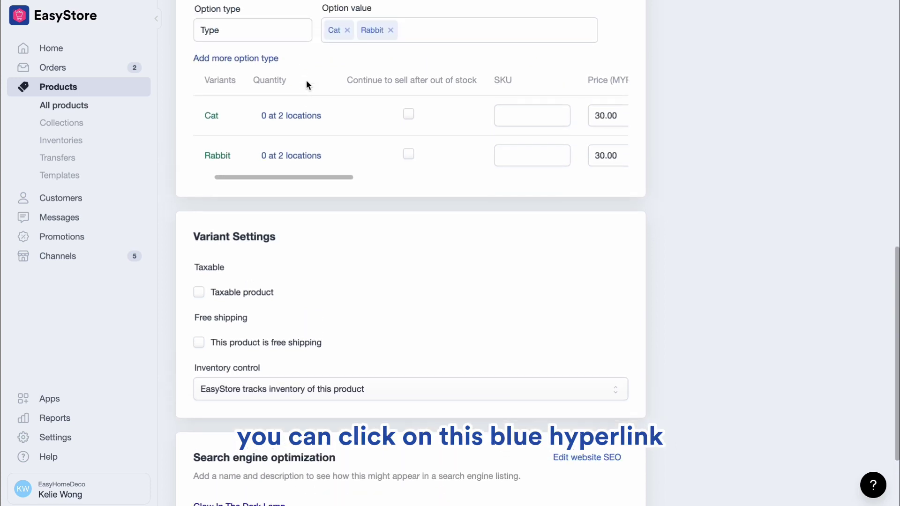
click(308, 124)
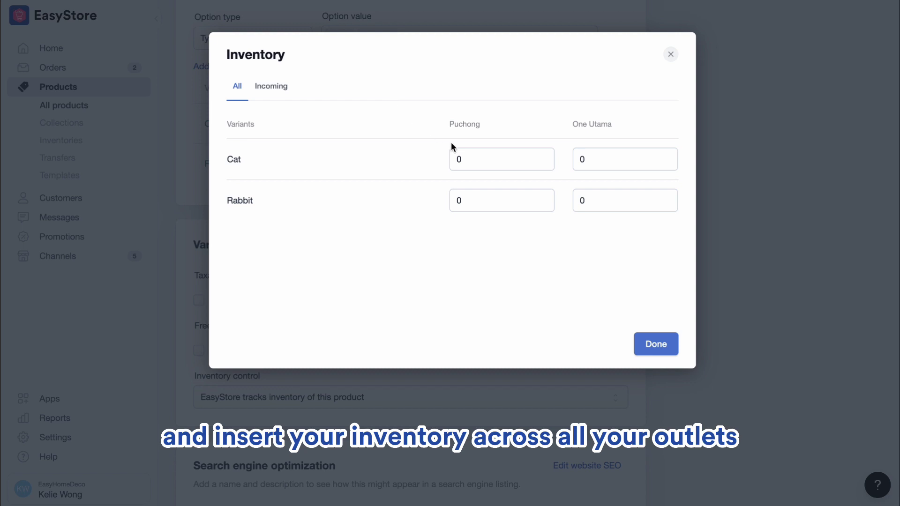
click(468, 156)
double_click(468, 156)
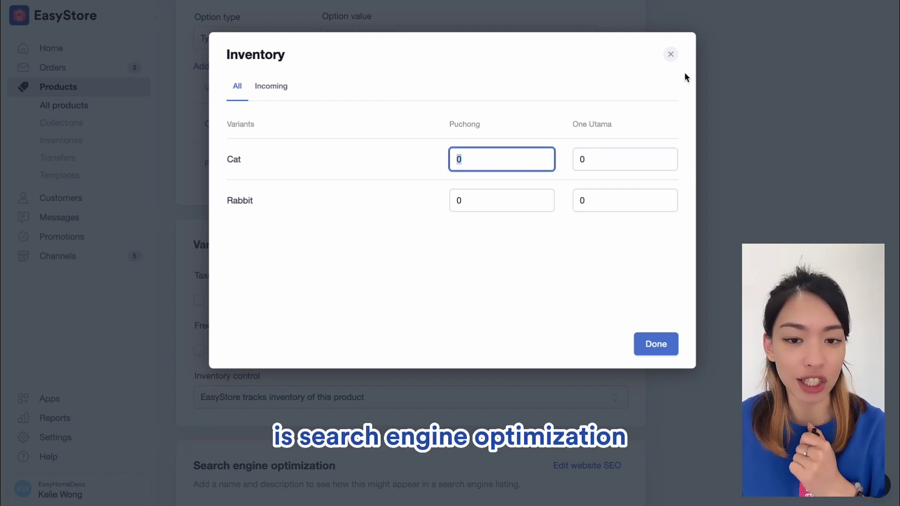
click(671, 54)
scroll(596, 155, down, 3)
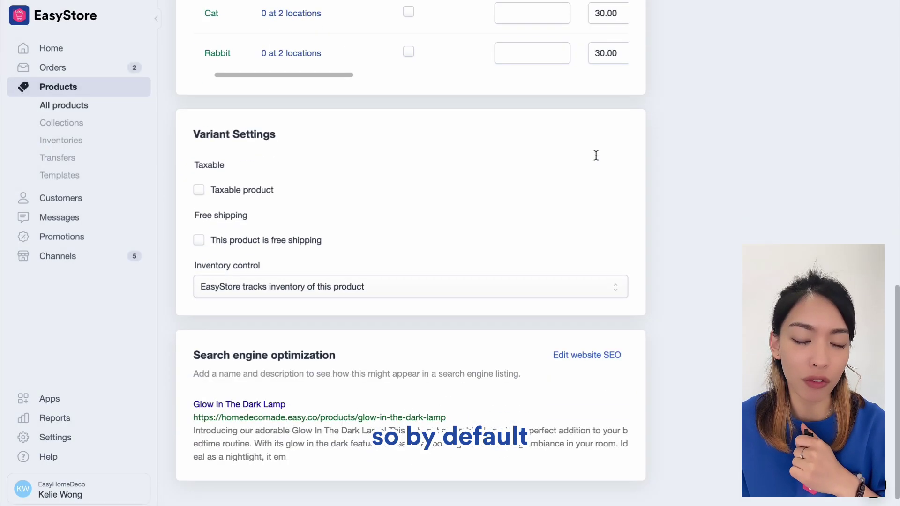
Step: Review the website SEO handle glow-in-the-dark-lamp and the meta description
scroll(596, 156, down, 1)
click(599, 333)
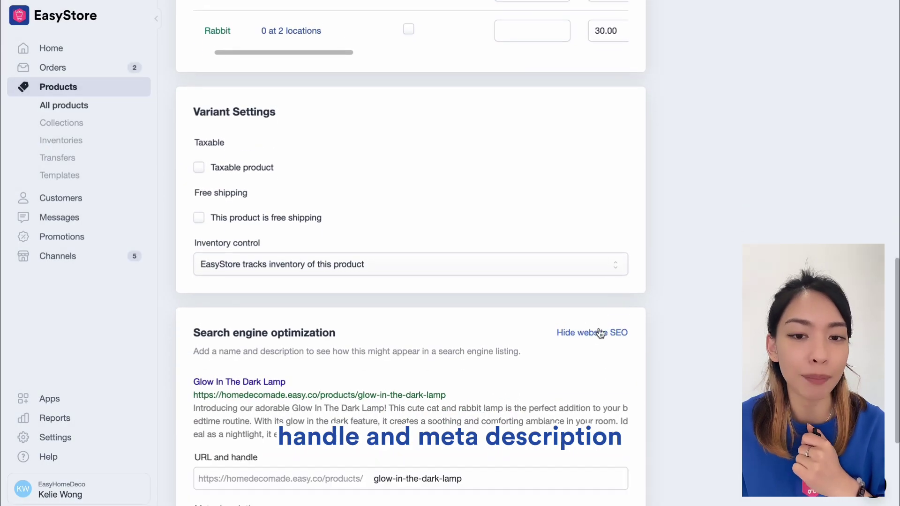
scroll(541, 346, down, 4)
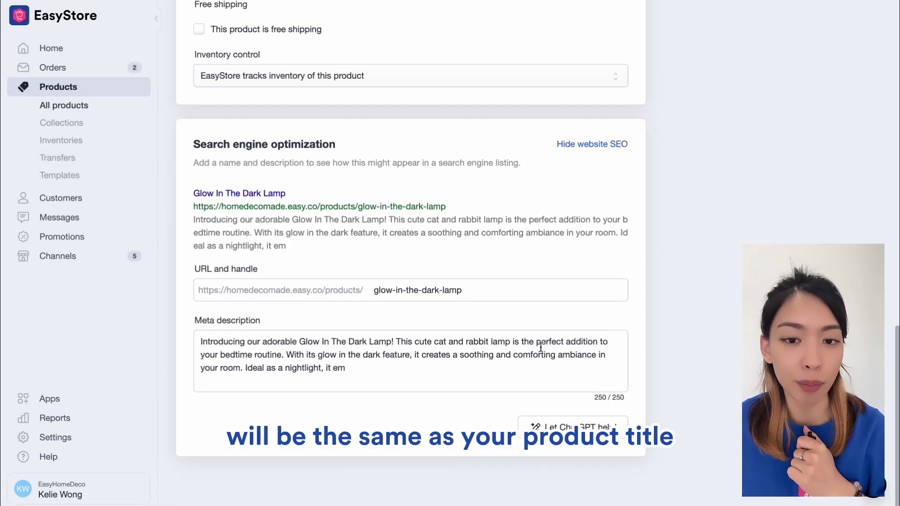
drag(496, 294, 358, 291)
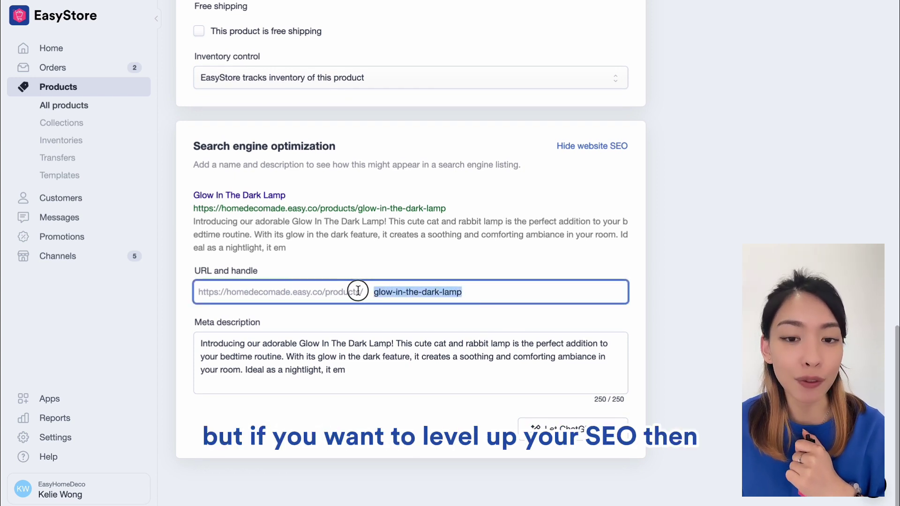
click(400, 364)
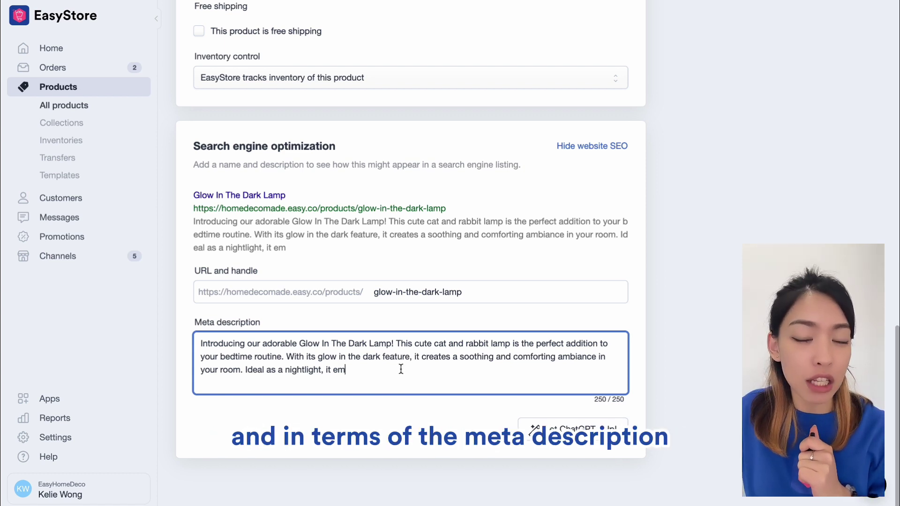
drag(401, 369, 292, 359)
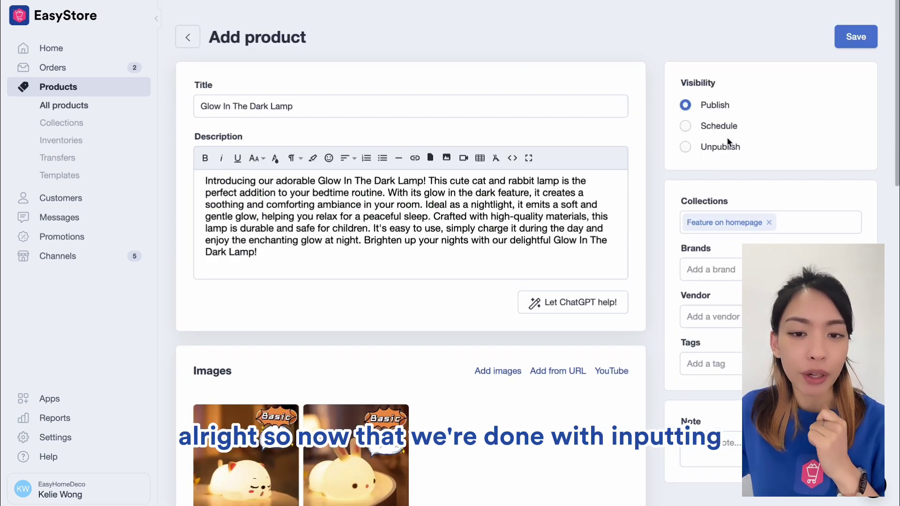
scroll(728, 142, down, 1)
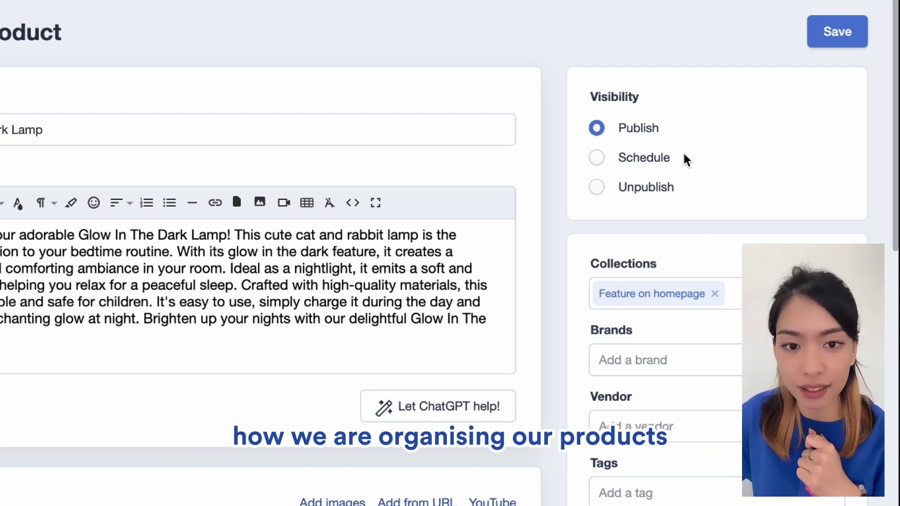
click(656, 163)
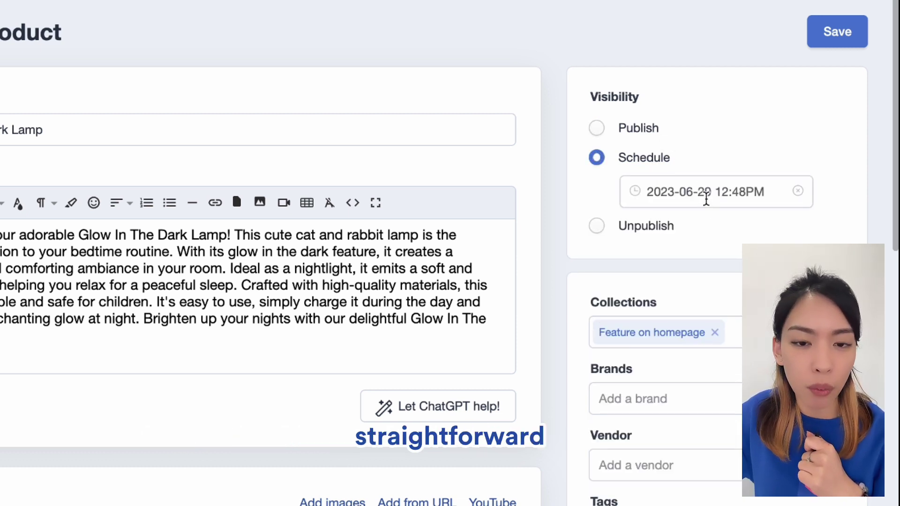
click(662, 228)
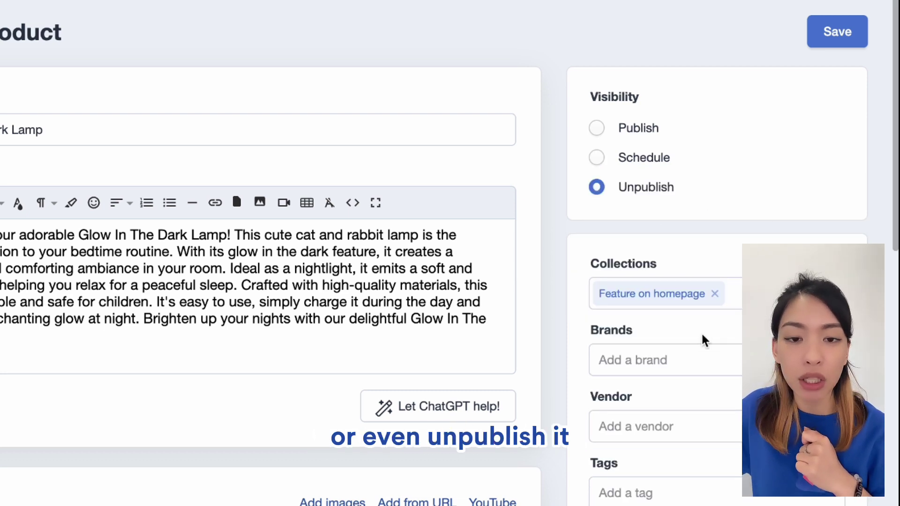
scroll(702, 291, down, 1)
click(648, 114)
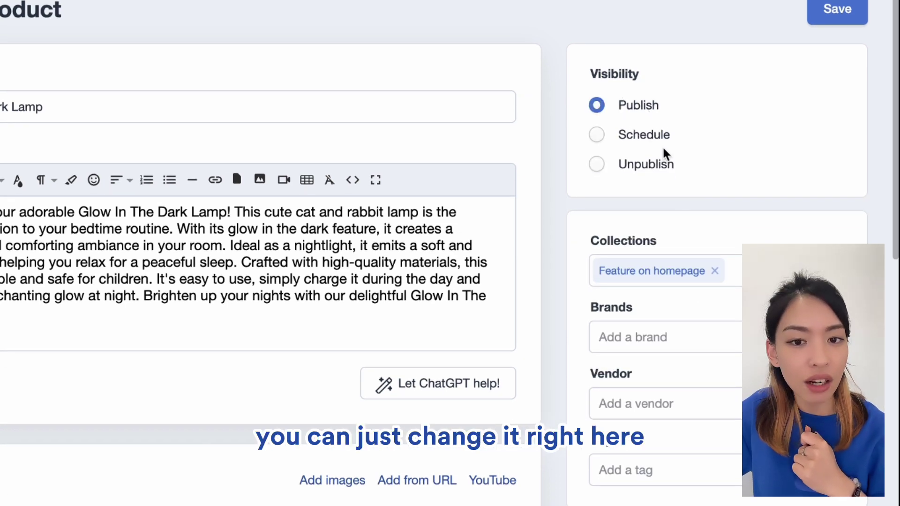
scroll(688, 324, down, 4)
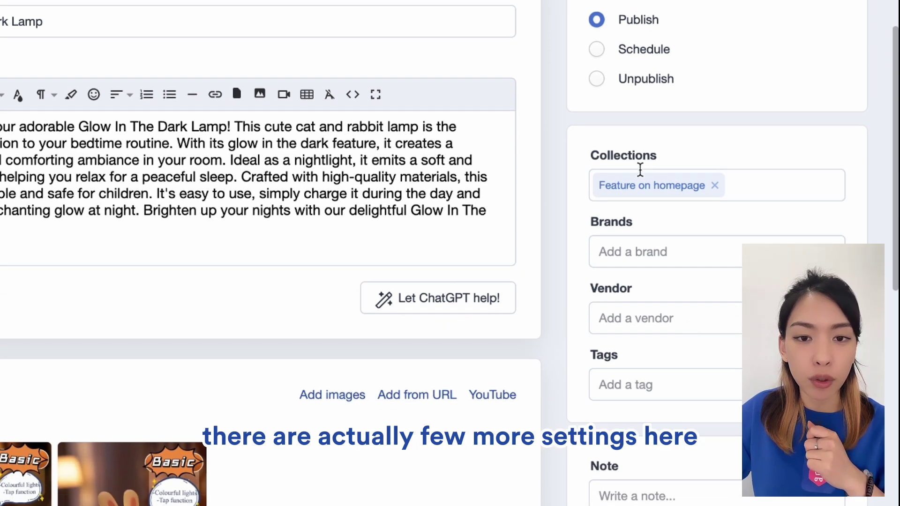
click(680, 165)
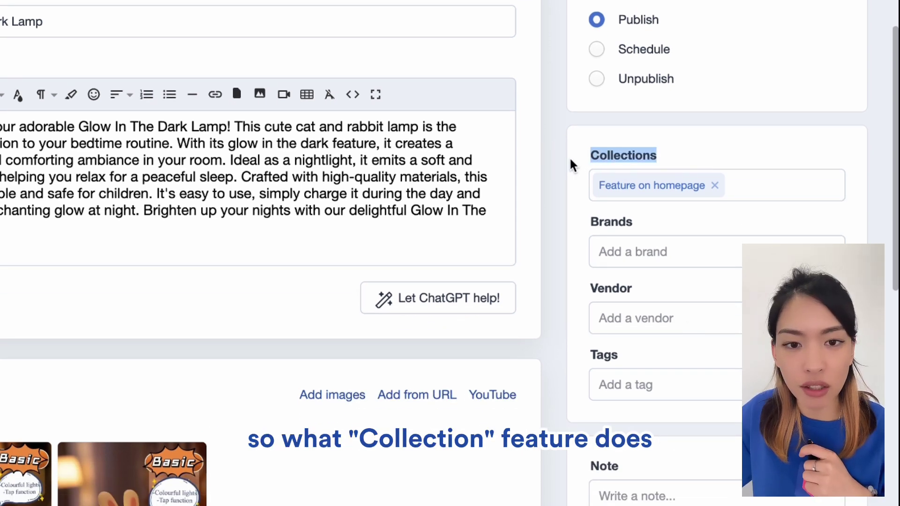